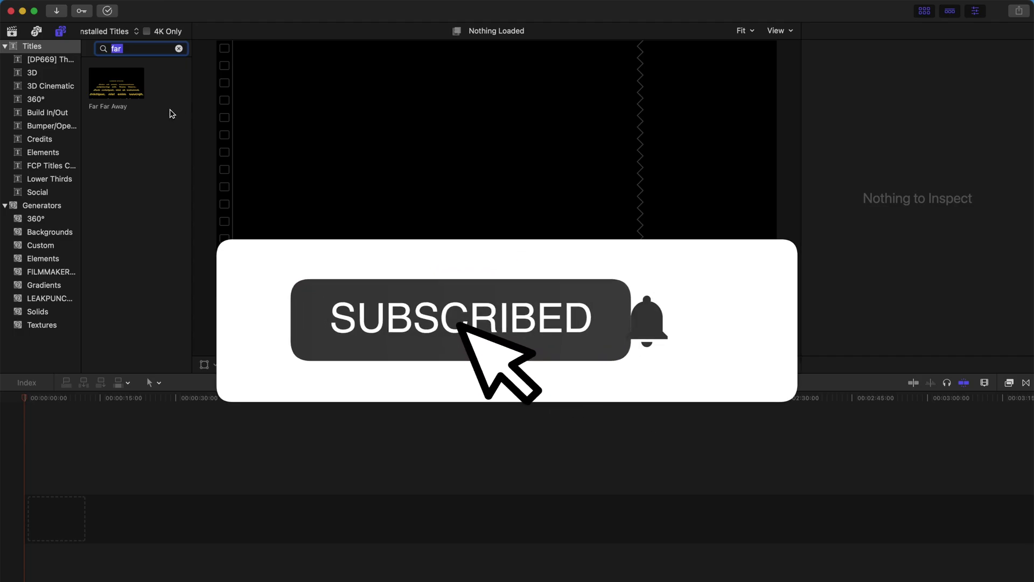
- Place the Far Far Away title at the start of the timeline and scrub through its crawl
left_click(124, 93)
left_click_drag(124, 94, 147, 488)
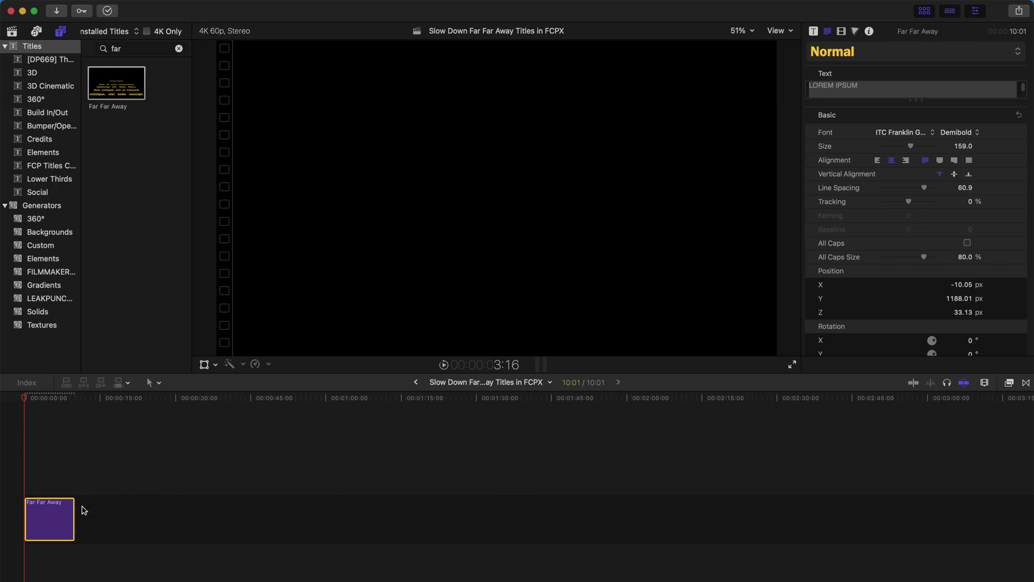
mouse_move(22, 402)
left_mouse_down()
mouse_move(43, 404)
mouse_move(34, 399)
left_mouse_up()
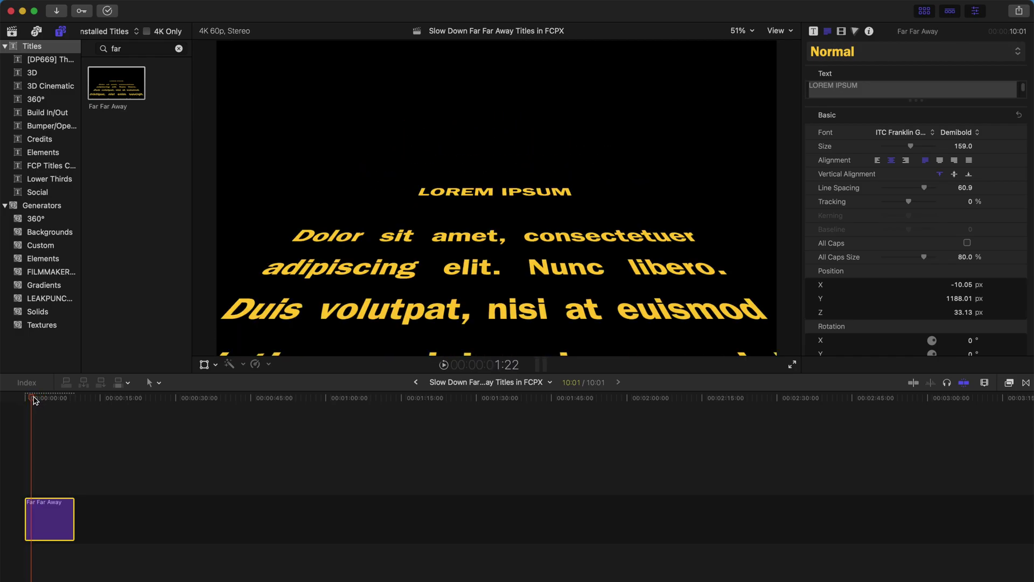
- Replace the LOREM IPSUM placeholder with the pasted Star Wars crawl text
key("ctrl+super+1")
triple_click(881, 93)
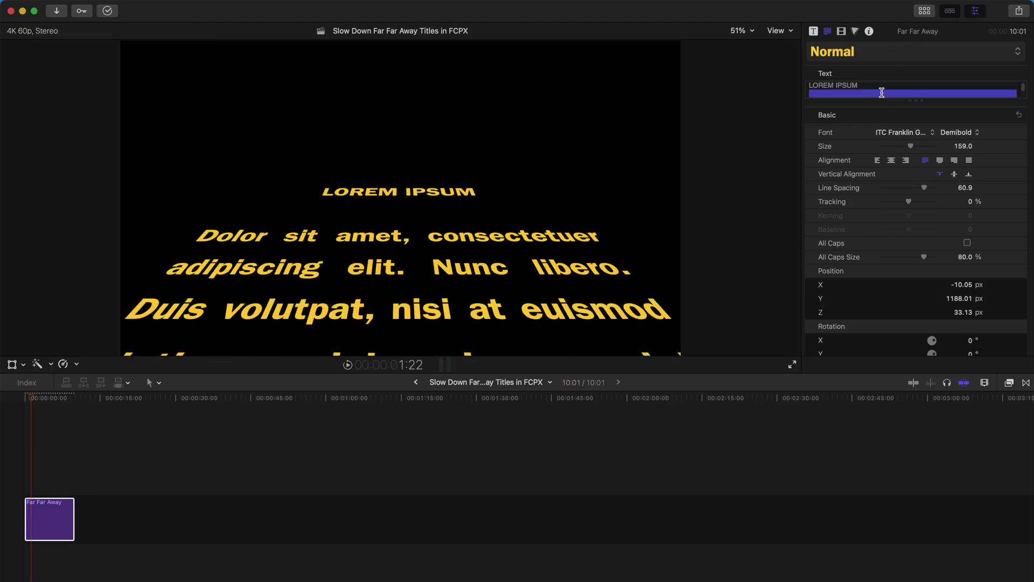
left_click(876, 87)
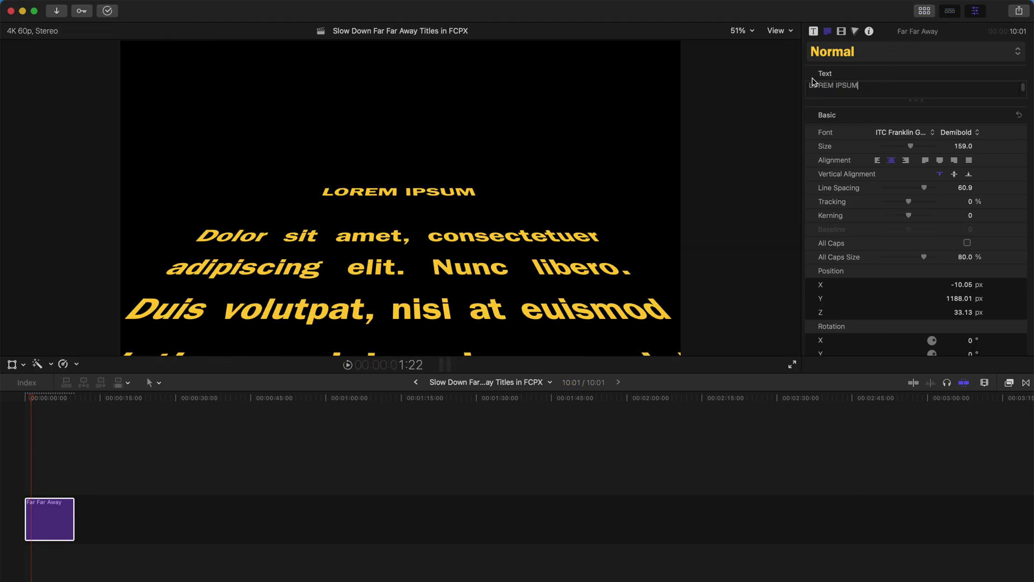
triple_click(873, 91)
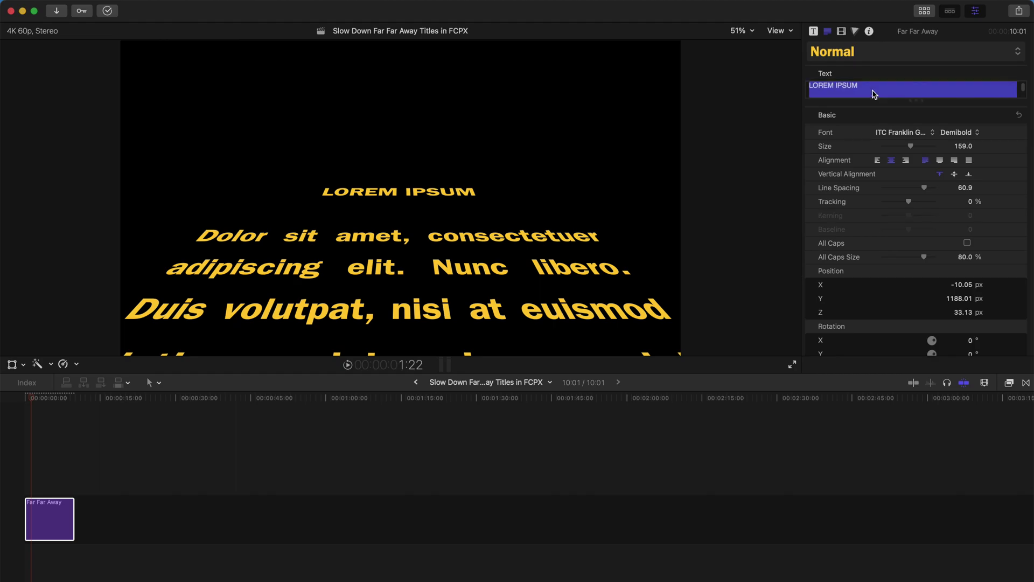
key("BackSpace")
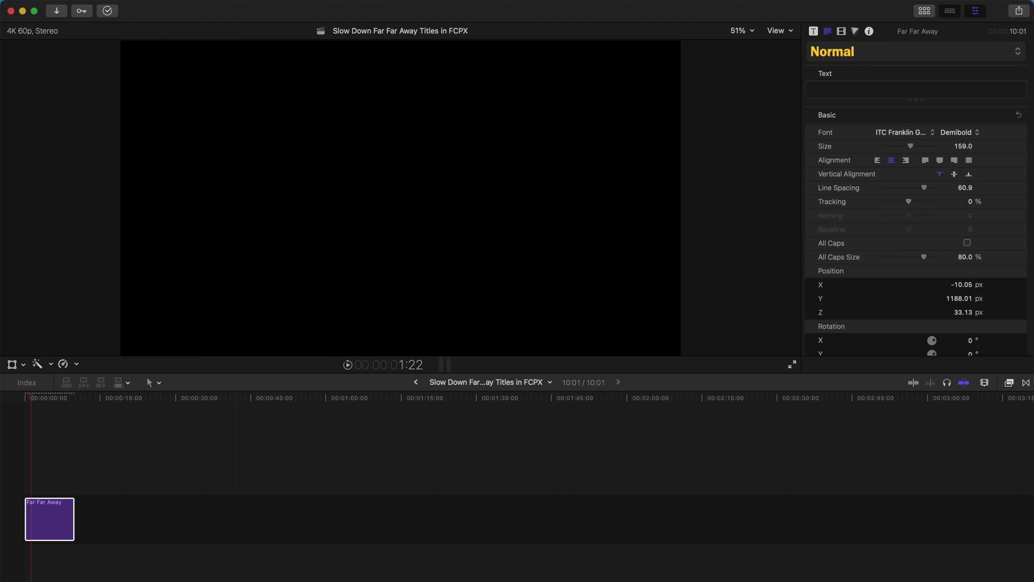
key("super+v")
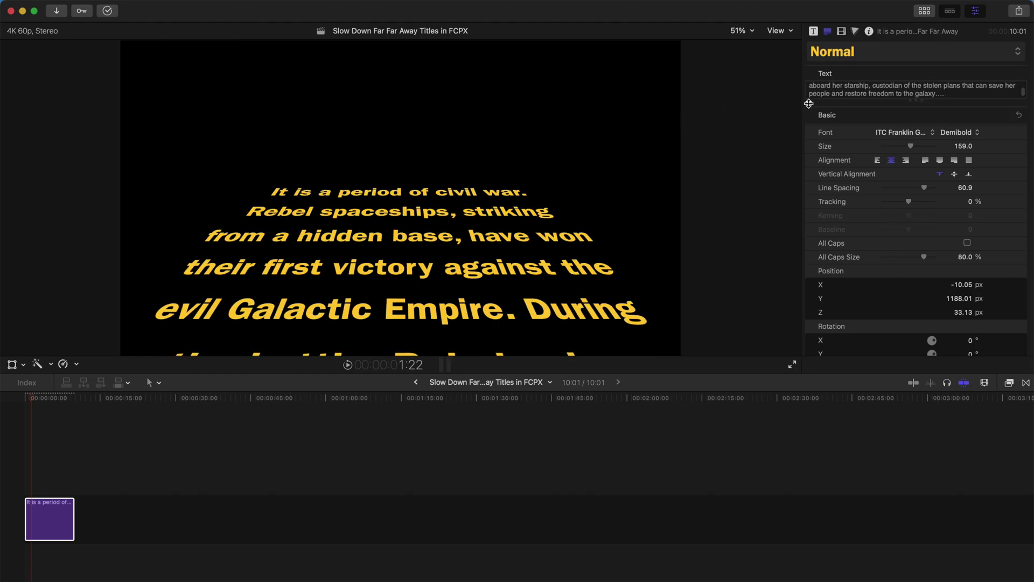
- Set the crawl text alignment to Justify
left_click(812, 85)
left_click(878, 161)
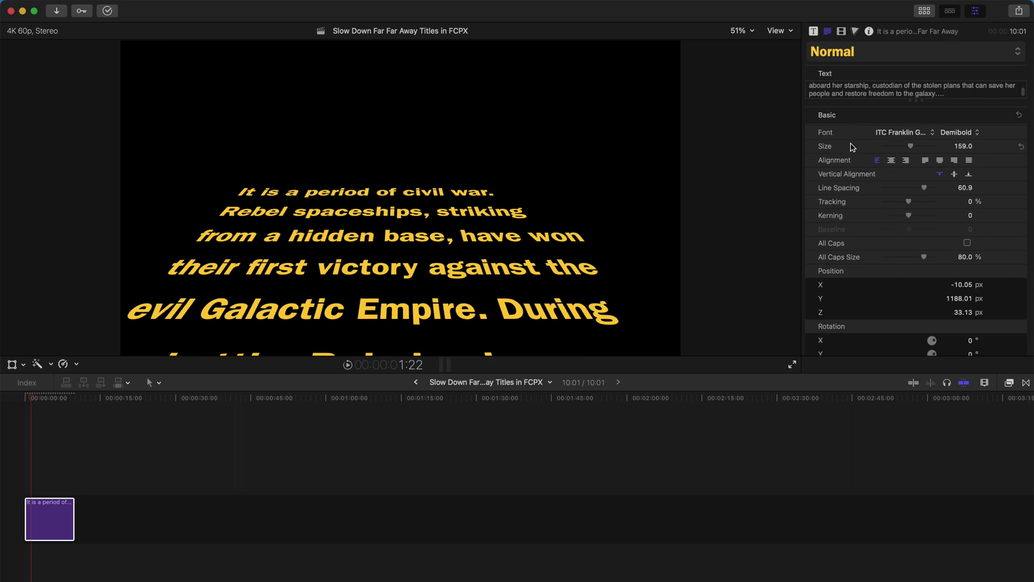
left_click(941, 160)
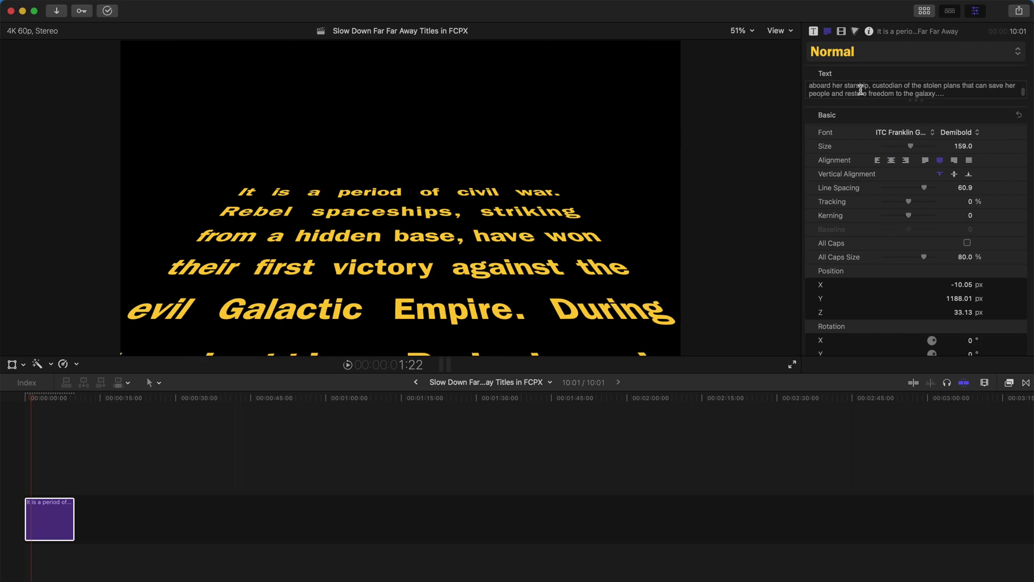
scroll(845, 97, "up", 5)
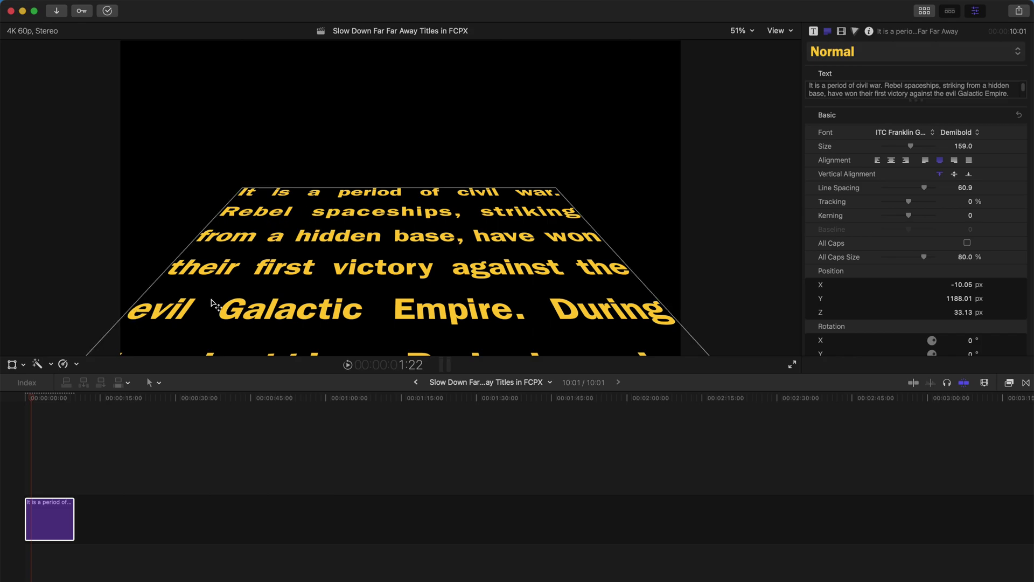
- Play the crawl title, check its clip duration, and show its Published Parameters
left_click(25, 402)
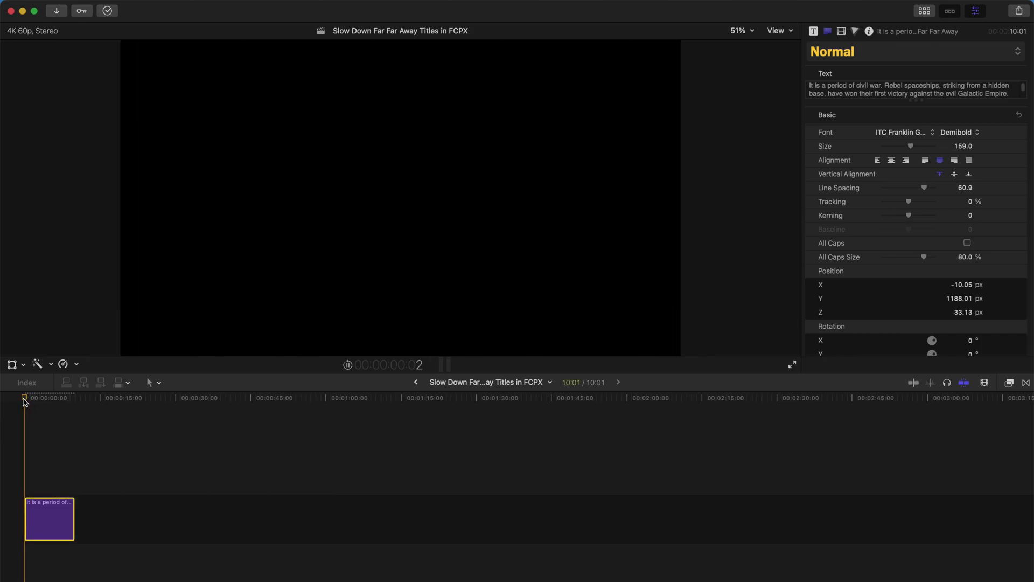
key("space")
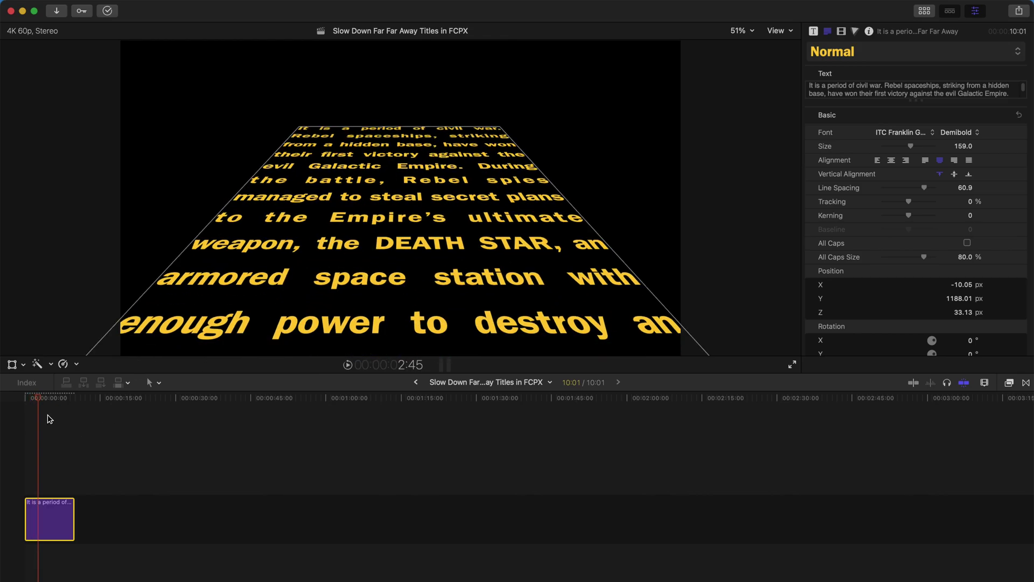
left_click(33, 400)
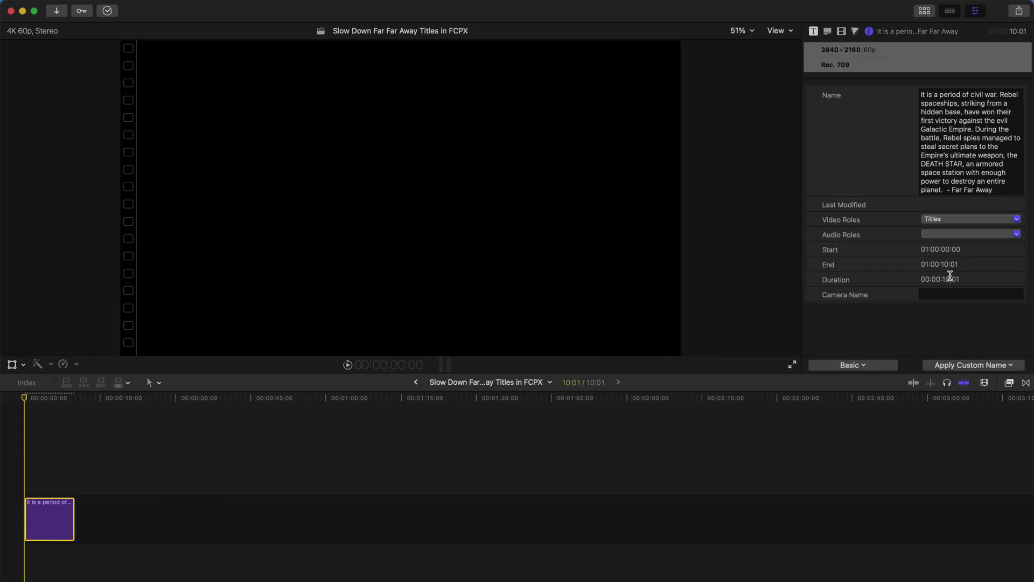
left_click_drag(942, 279, 986, 280)
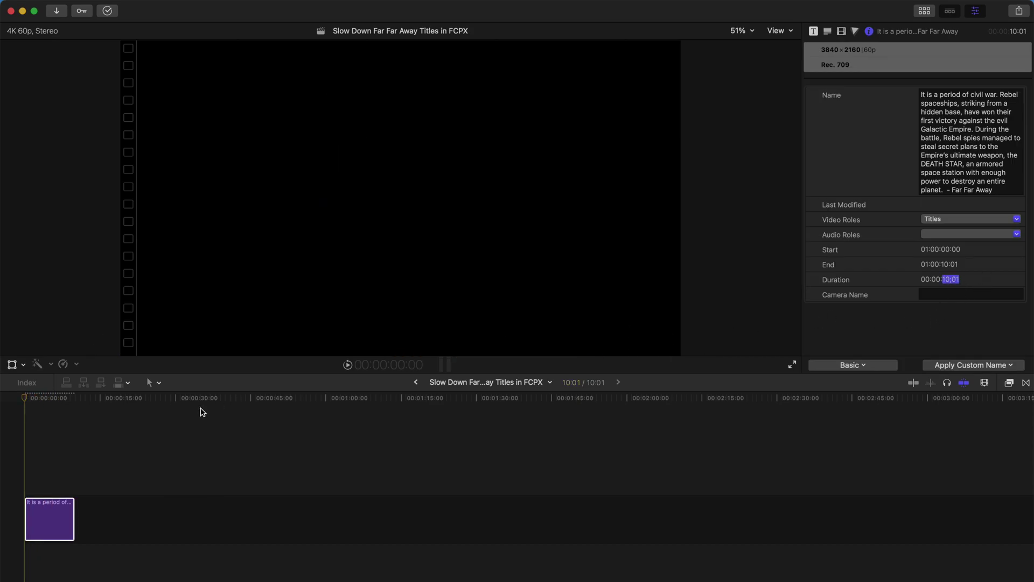
left_click(23, 399)
key("space")
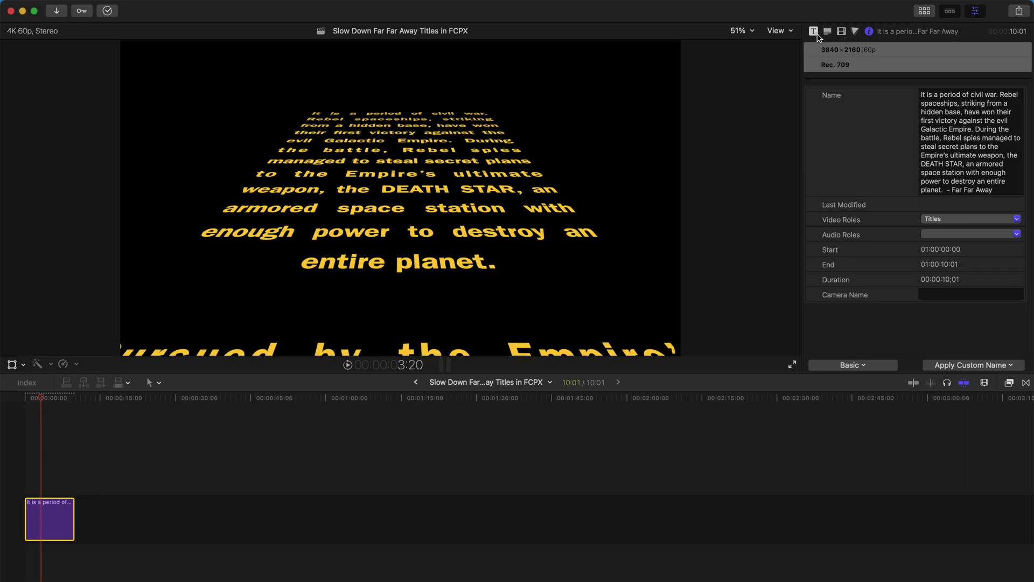
left_click(814, 31)
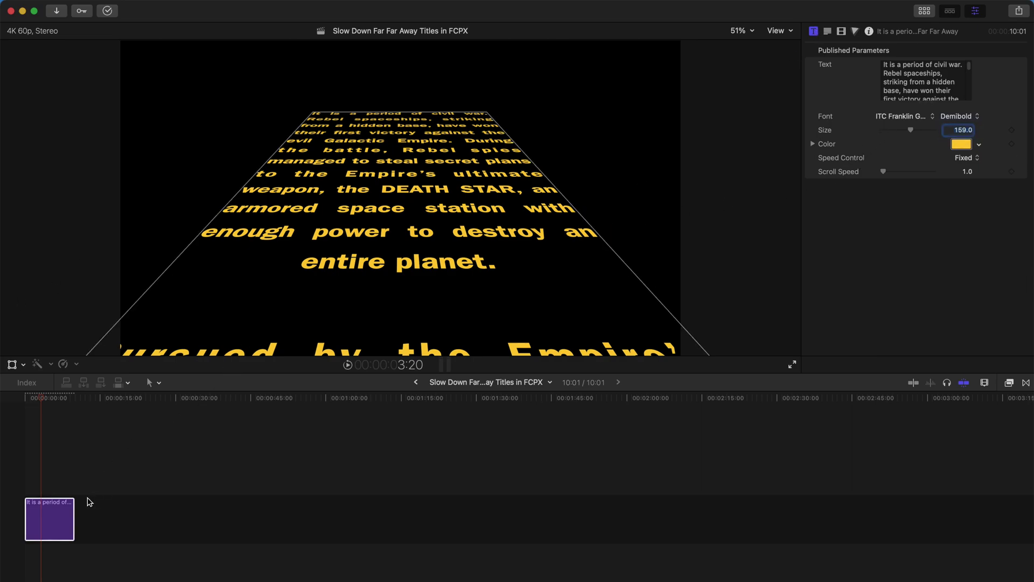
- Stretch the title to about 1:18, preview the crawl, then trim it back to ten seconds
left_click_drag(72, 501, 414, 502)
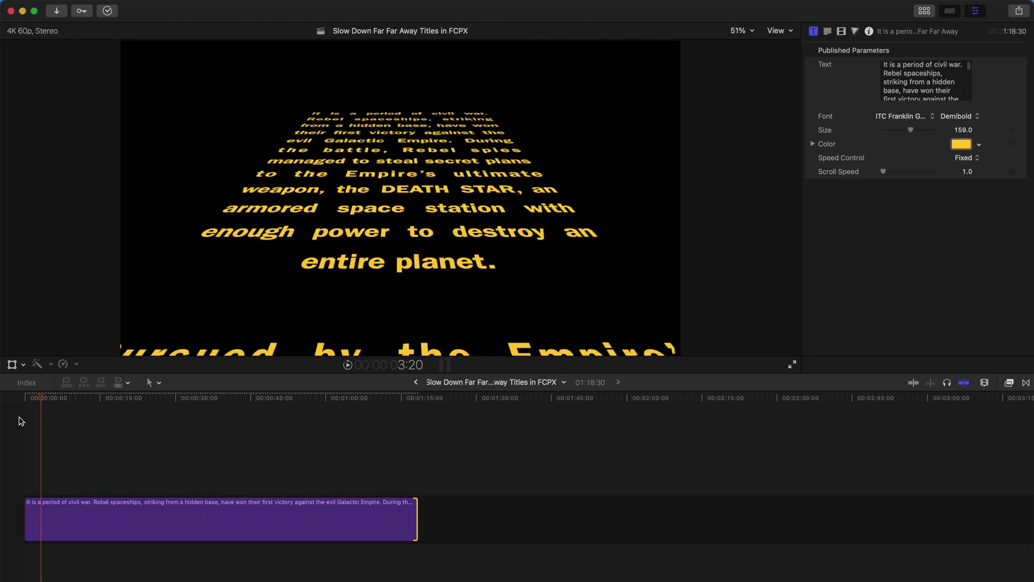
left_click(30, 408)
key("Home")
key("space")
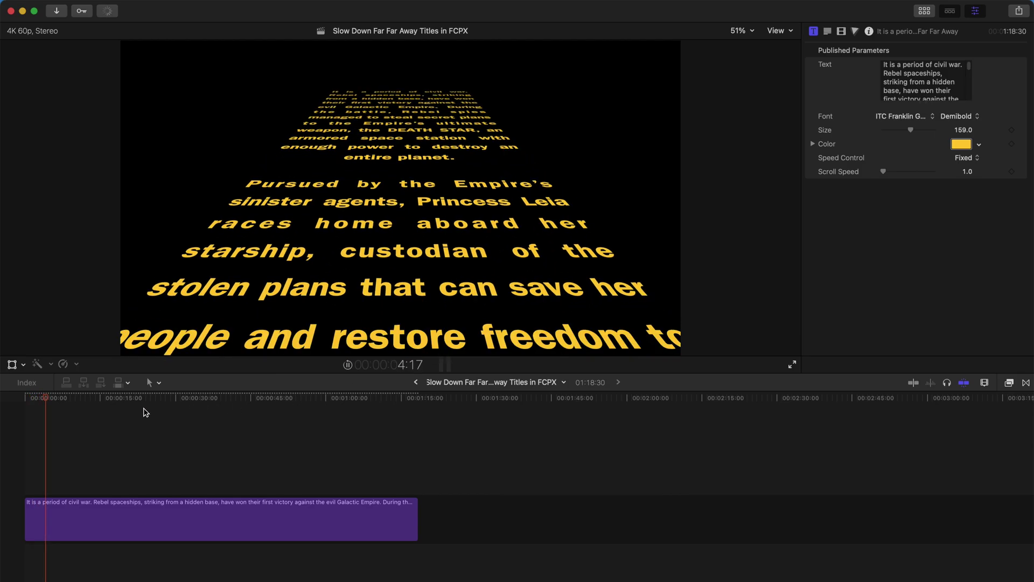
left_click_drag(56, 402, 380, 399)
left_click_drag(417, 506, 117, 501)
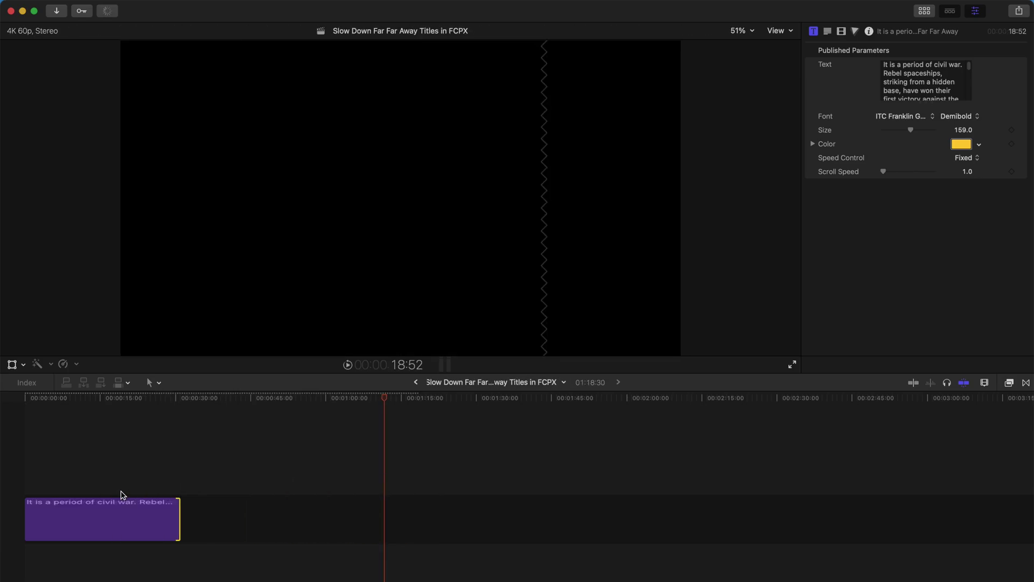
left_click(35, 429)
- Nest the title clip in a new compound clip with Option-G
left_click(42, 518)
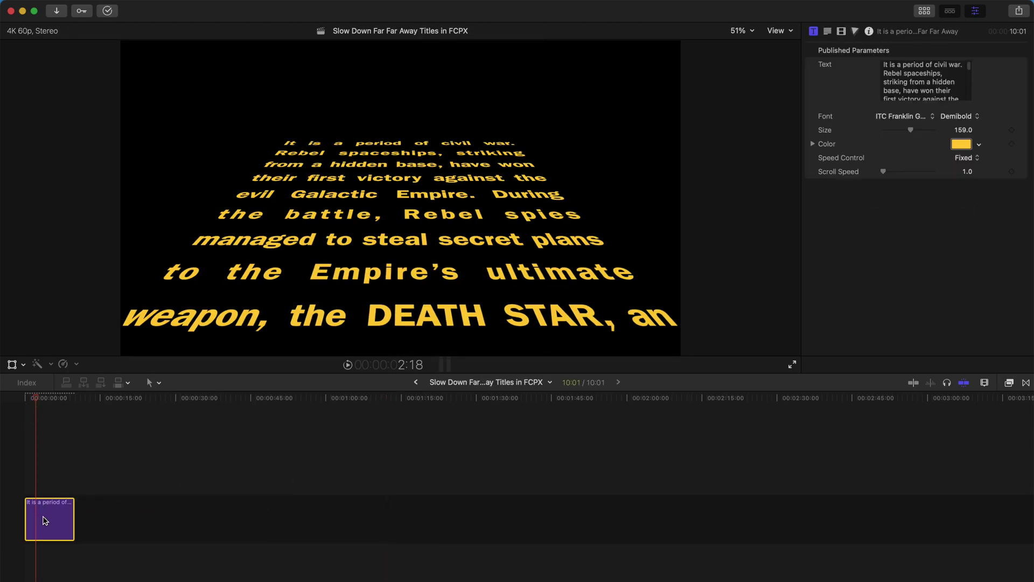
key("alt+g")
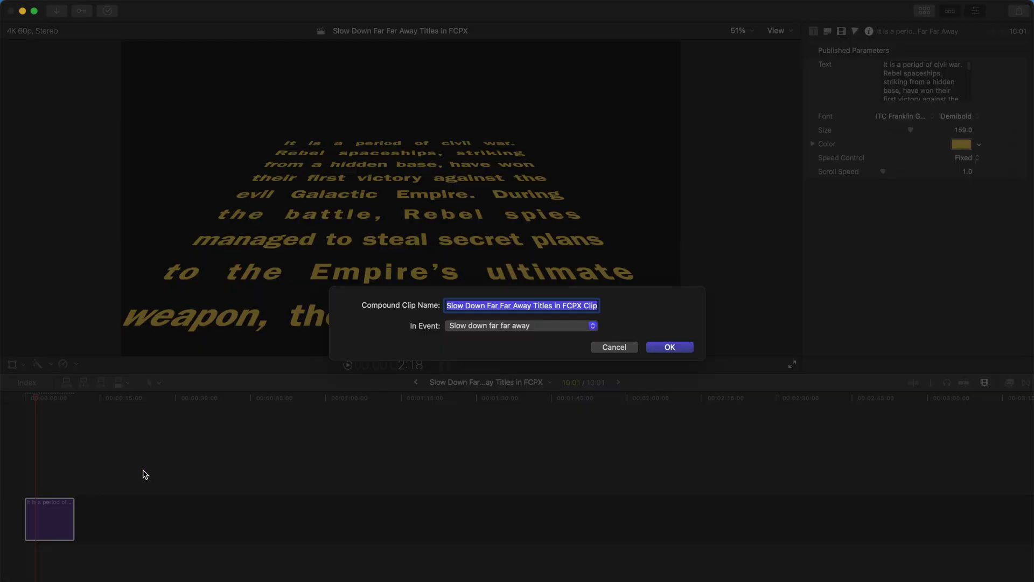
left_click(660, 346)
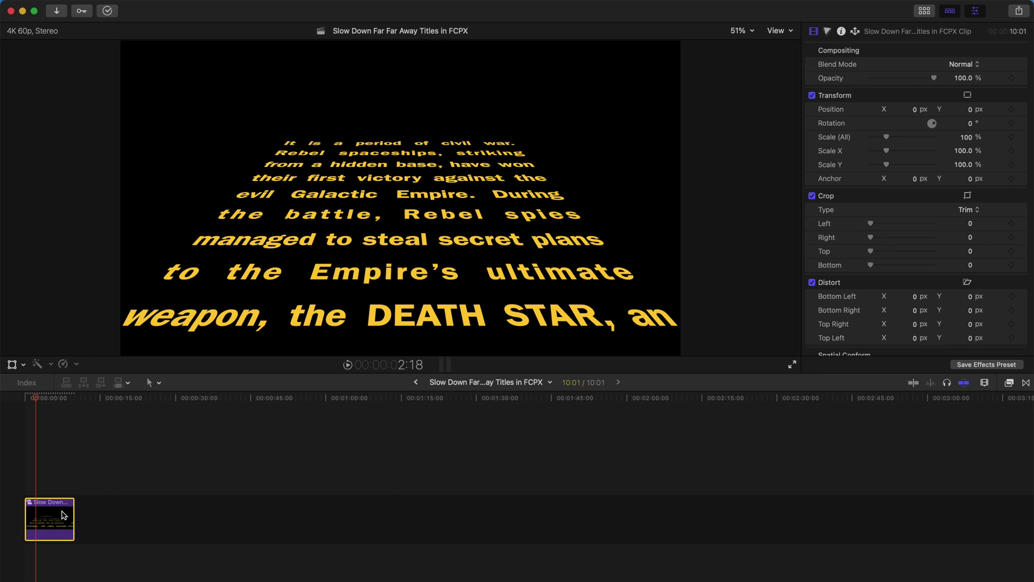
- Drag the compound clip's retime handle to slow it, preview, then shorten it slightly
key("super+r")
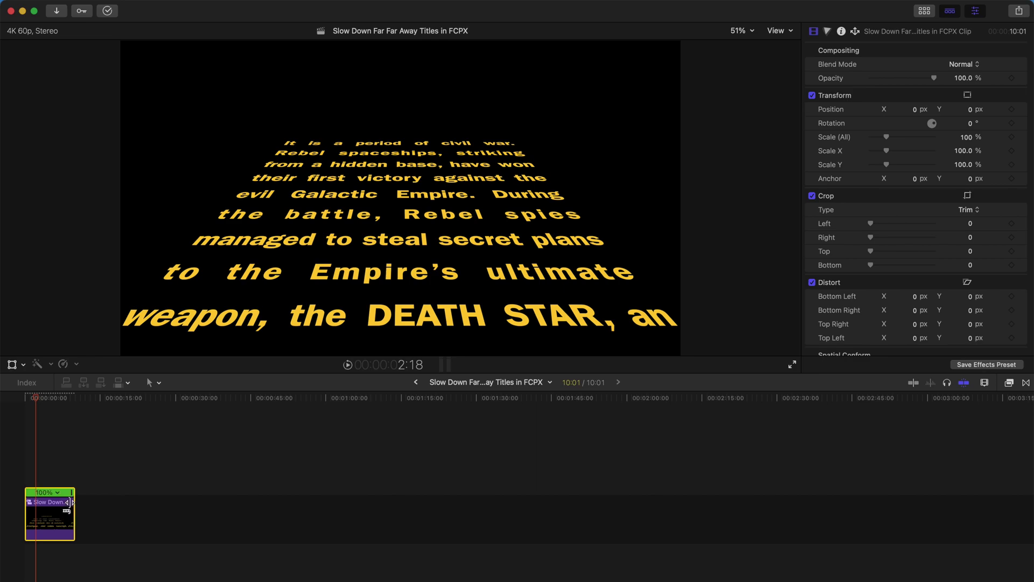
mouse_move(73, 494)
left_mouse_down()
mouse_move(510, 473)
mouse_move(384, 476)
left_mouse_up()
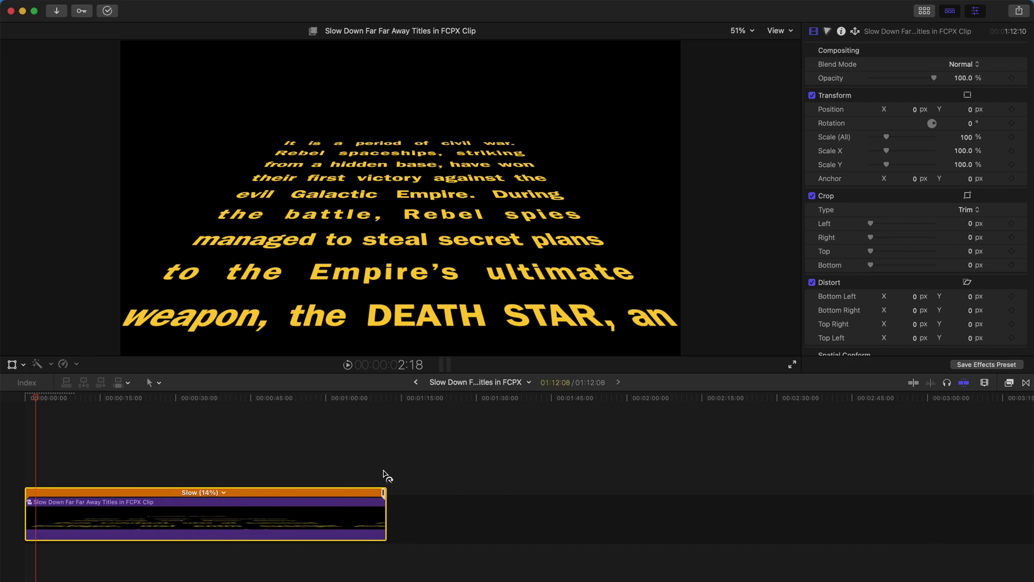
left_click(30, 404)
key("space")
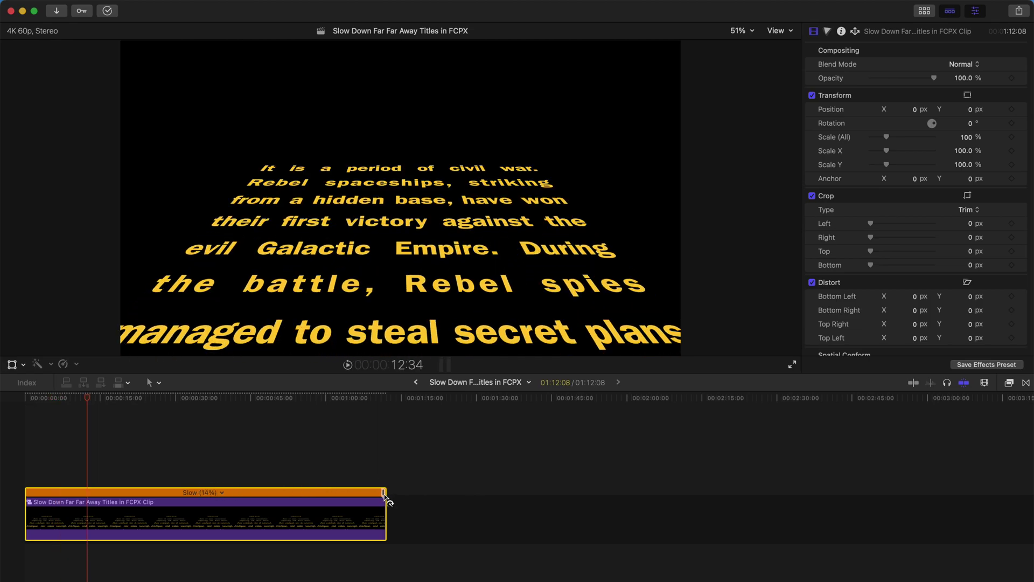
left_click_drag(385, 496, 360, 496)
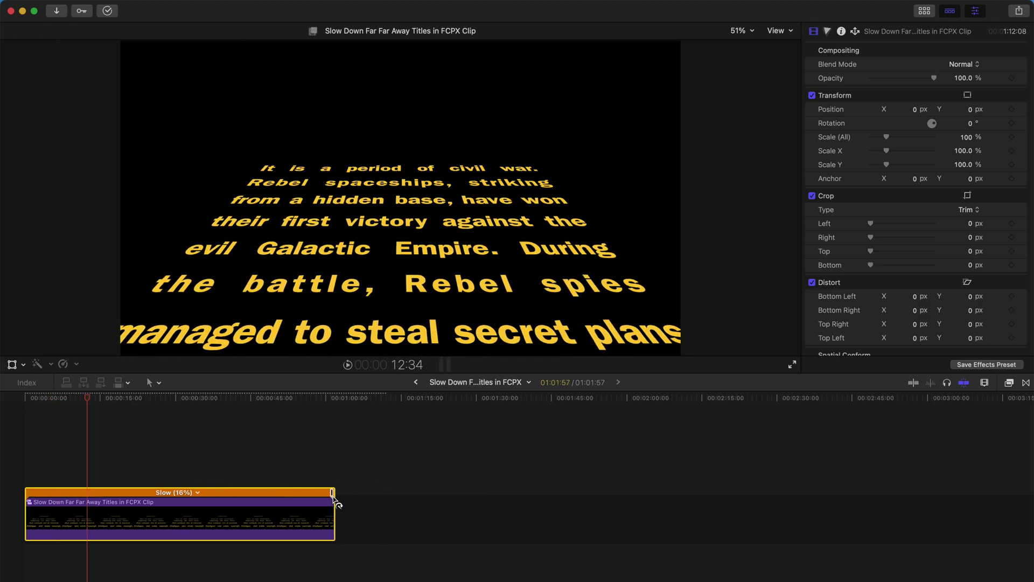
left_click(207, 491)
- Give the compound clip a custom 18% rate, then a custom duration of 00:01:05:38
left_click(233, 542)
type("18")
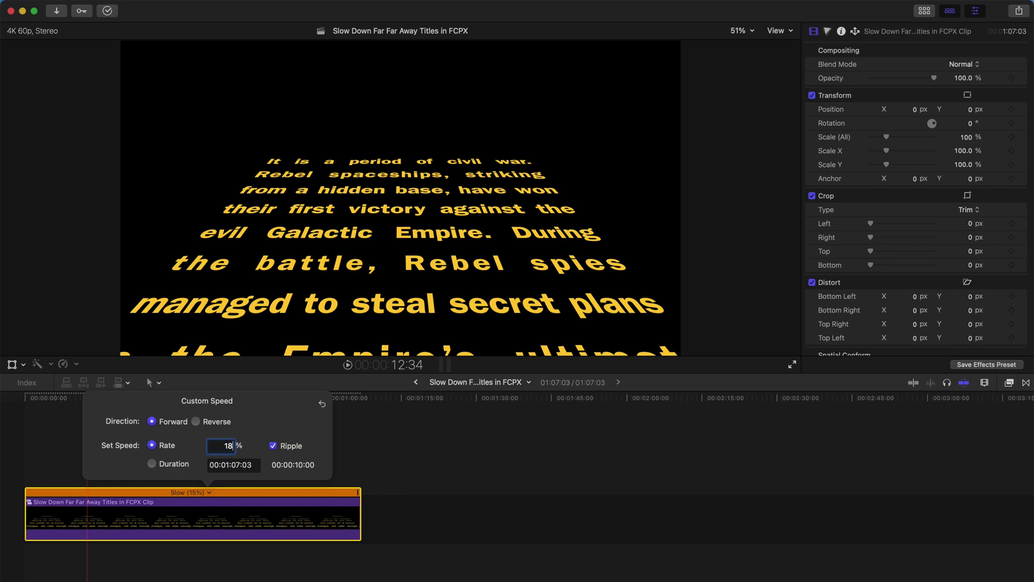
key("Return")
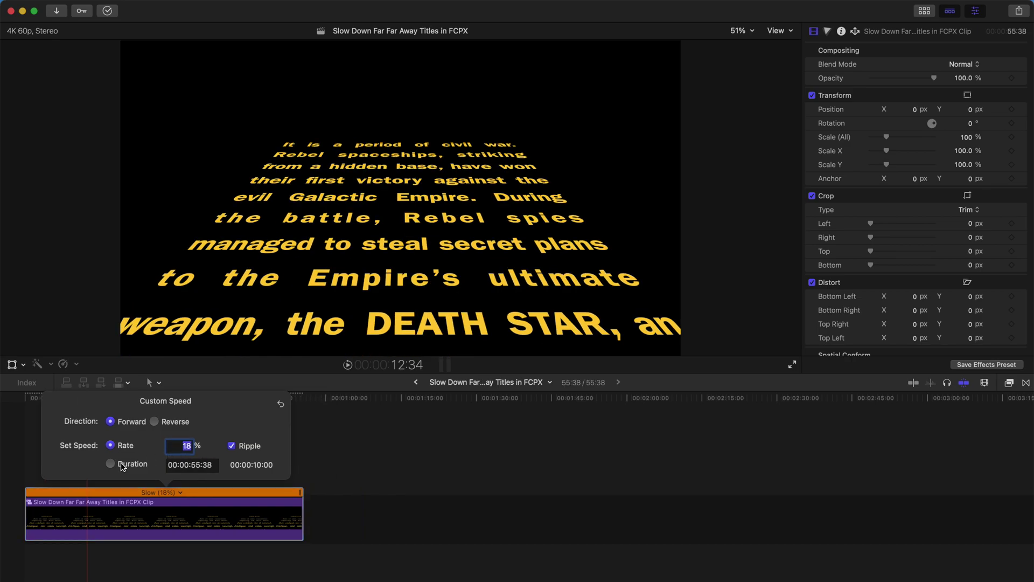
left_click(111, 464)
left_click(185, 464)
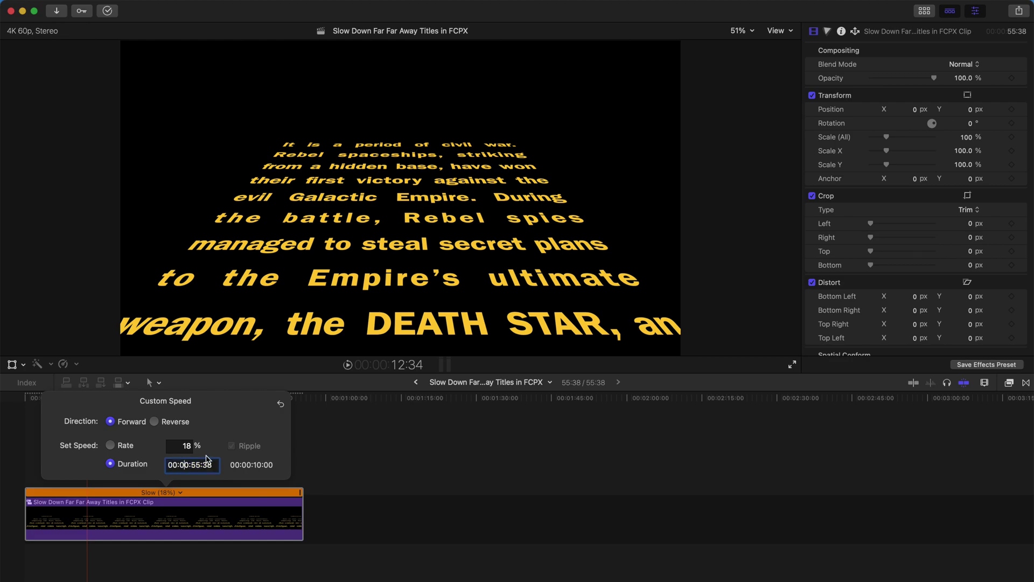
key("BackSpace")
type("1:")
key("Return")
left_click(31, 398)
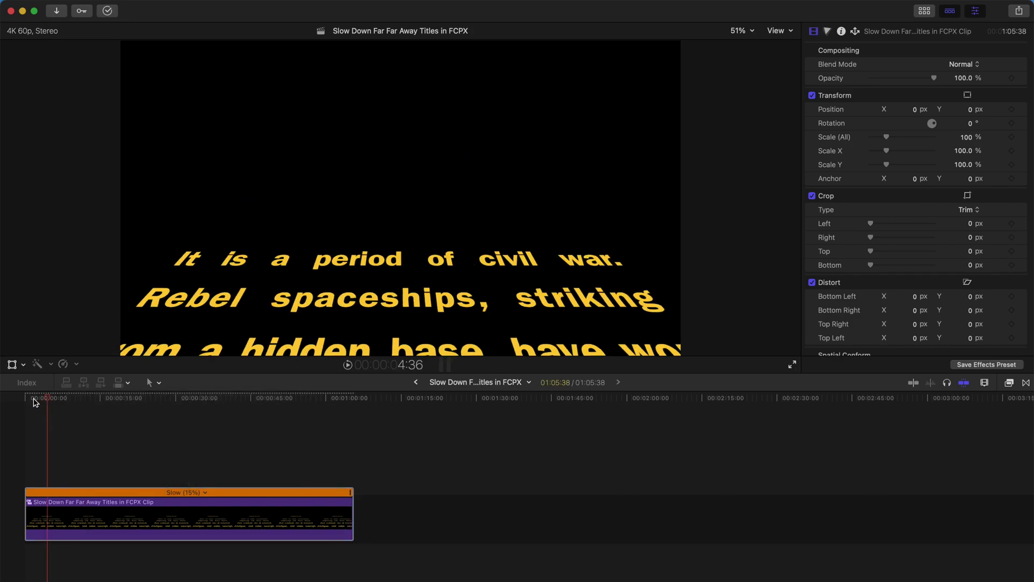
key("space")
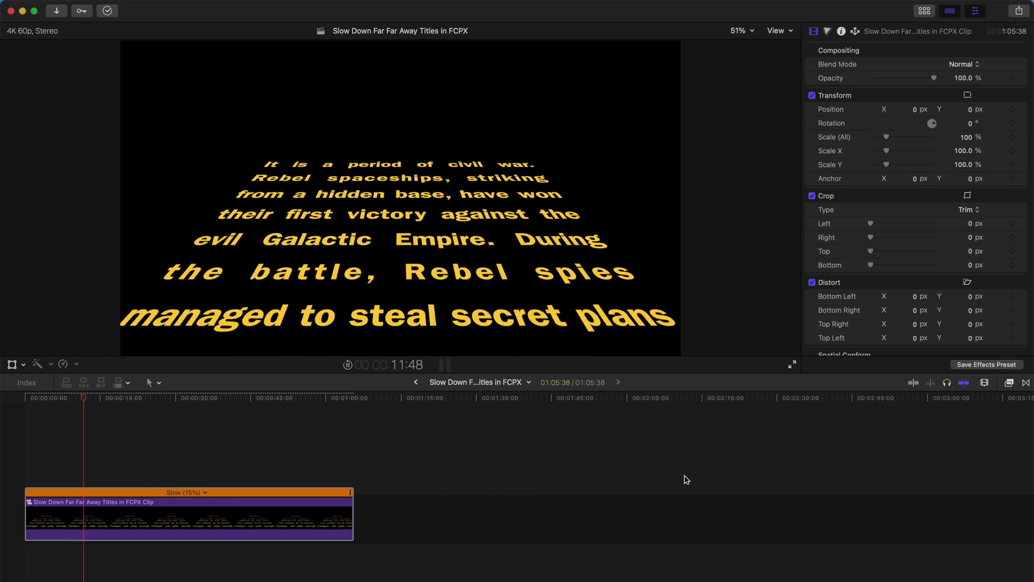
left_click(44, 400)
mouse_move(44, 406)
left_mouse_down()
mouse_move(224, 406)
mouse_move(230, 393)
left_mouse_up()
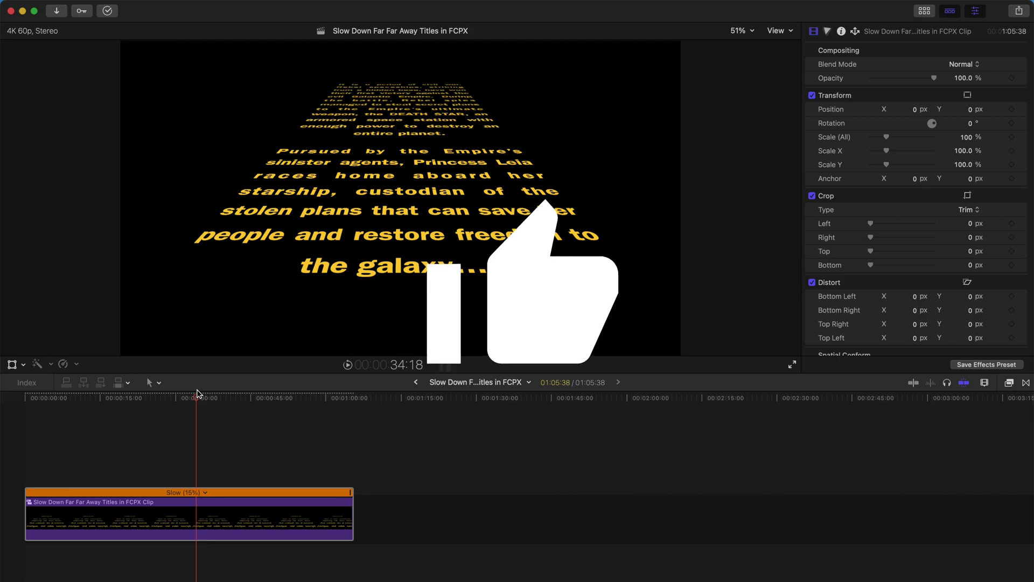